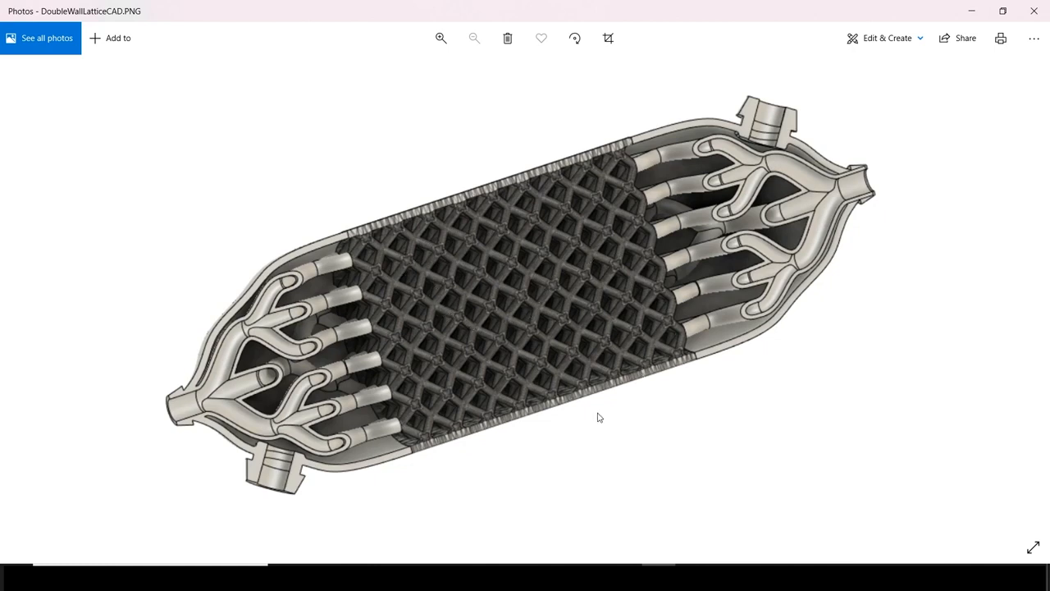
# Switch to Sulis and add a strut lattice to the cube on the build plate
pyautogui.click(591, 578)
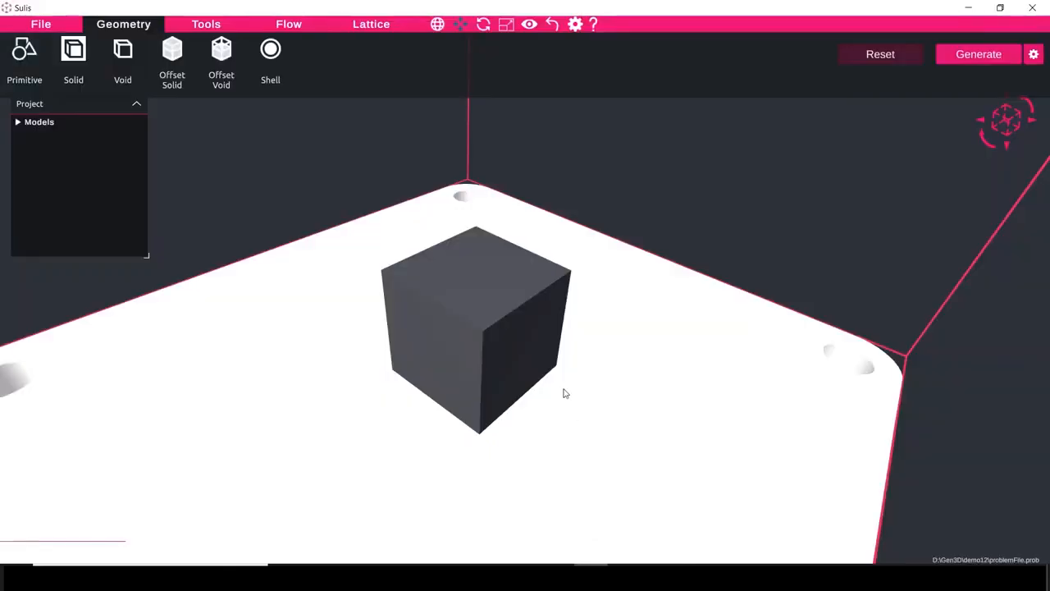
pyautogui.moveTo(510, 392); pyautogui.dragTo(657, 358)
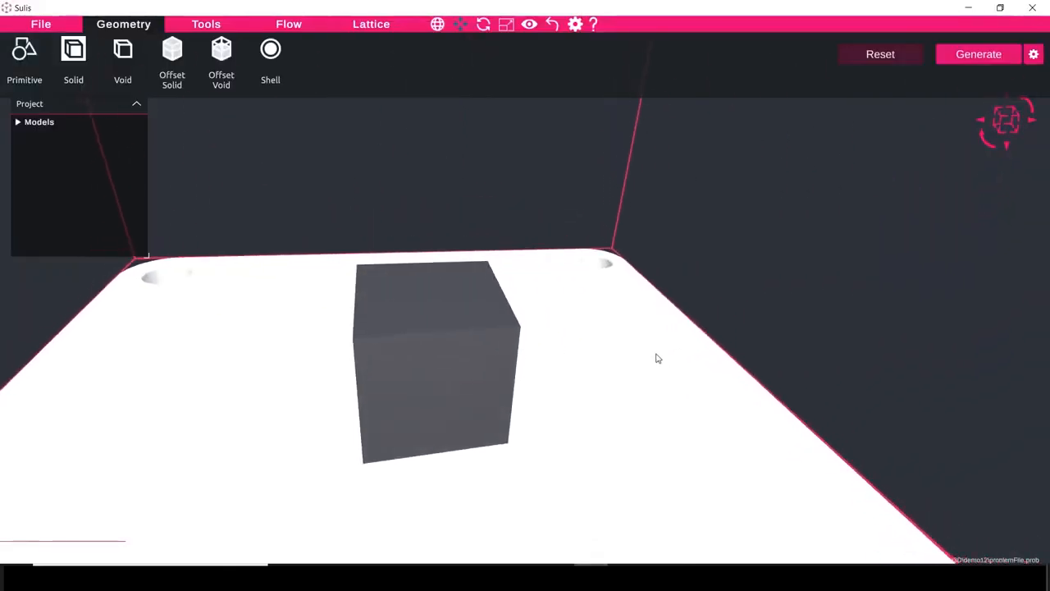
pyautogui.scroll(-1, 646, 340)
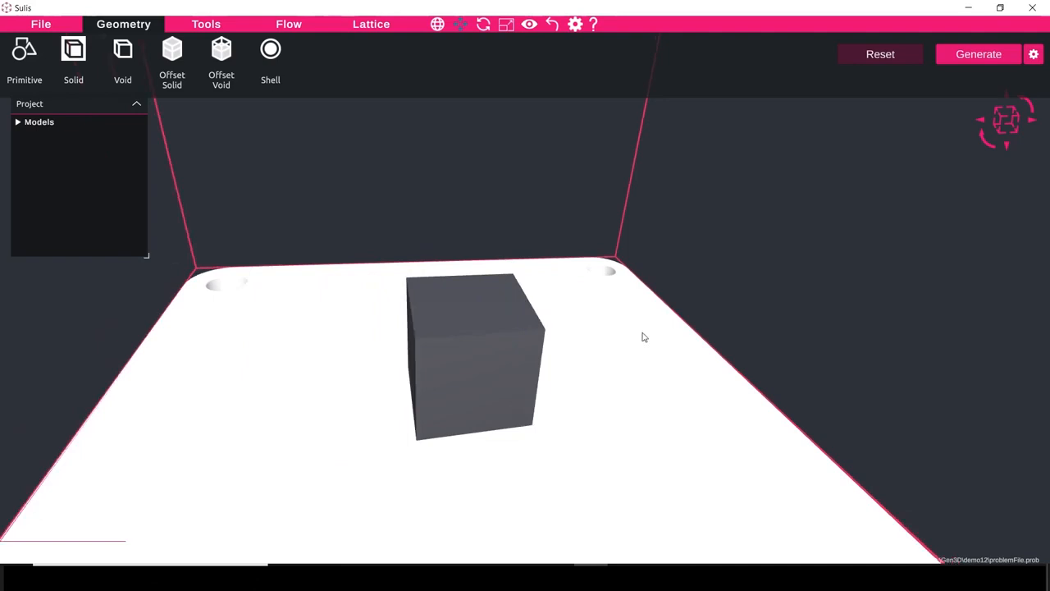
pyautogui.moveTo(417, 365); pyautogui.dragTo(422, 328)
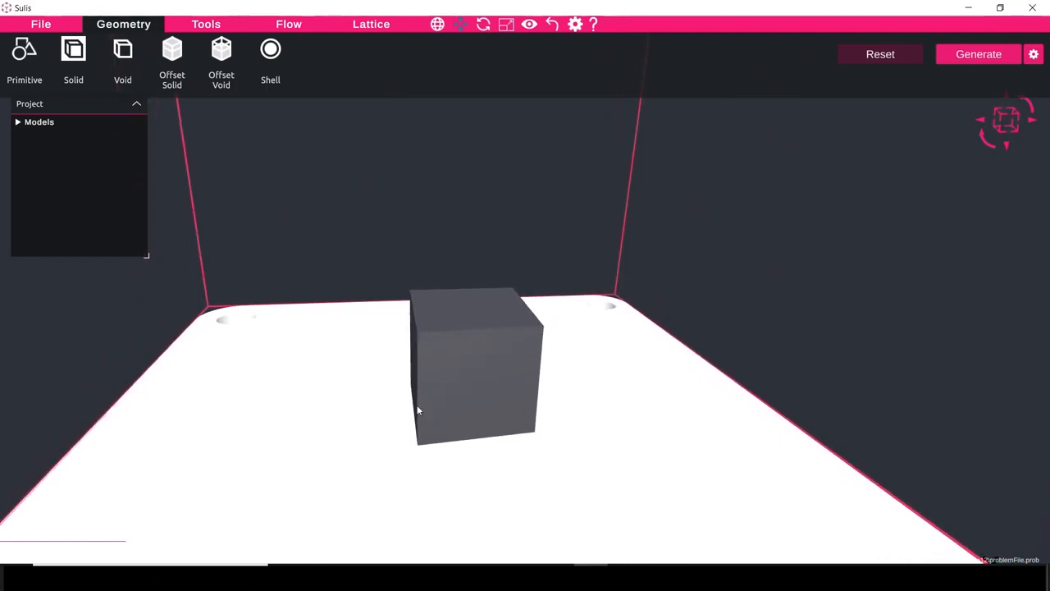
pyautogui.moveTo(453, 267); pyautogui.dragTo(457, 391)
pyautogui.click(461, 375)
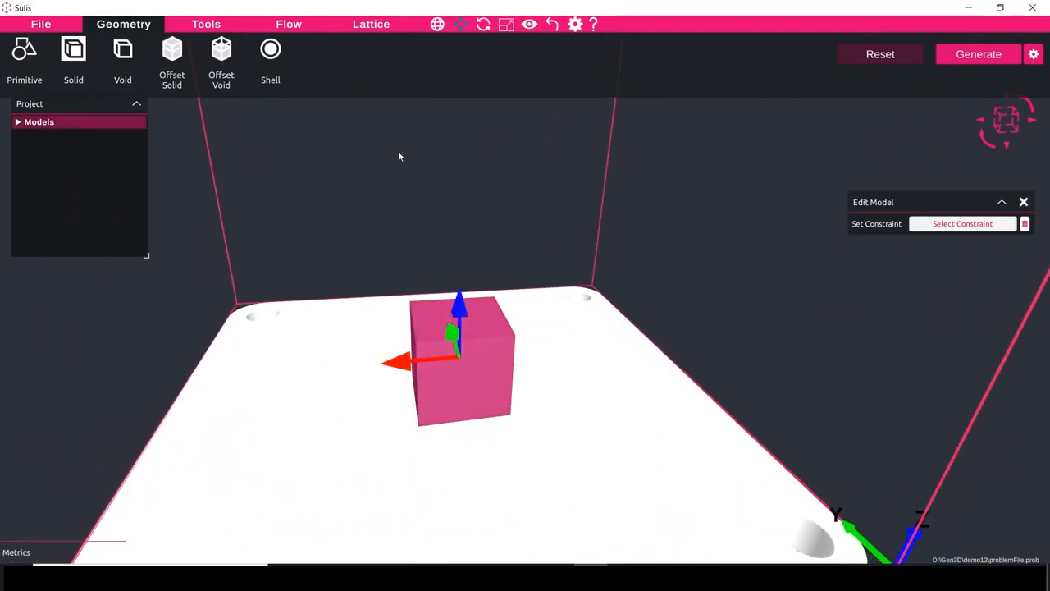
pyautogui.click(377, 30)
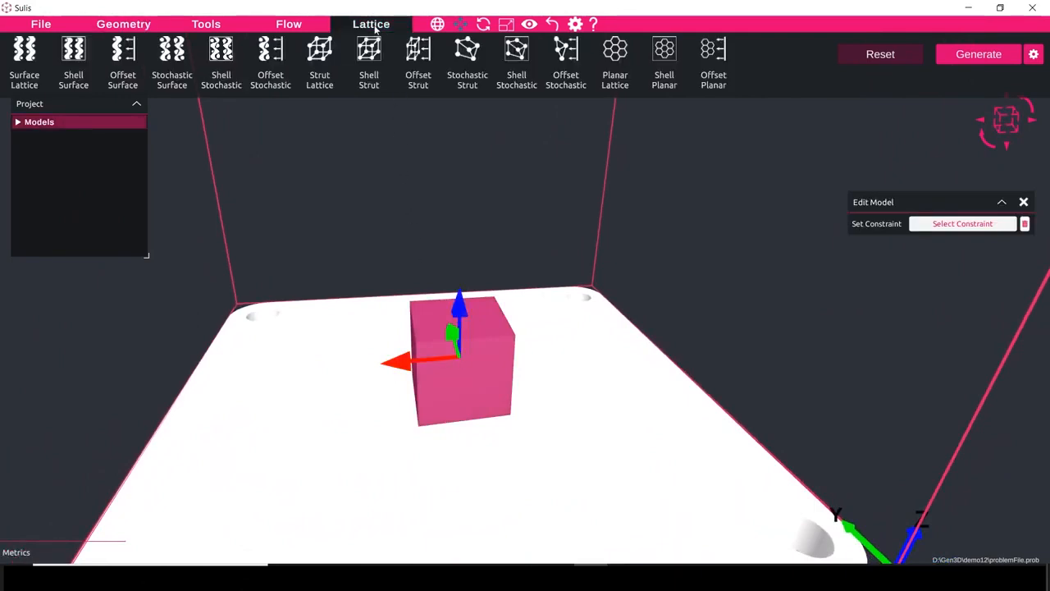
pyautogui.click(320, 52)
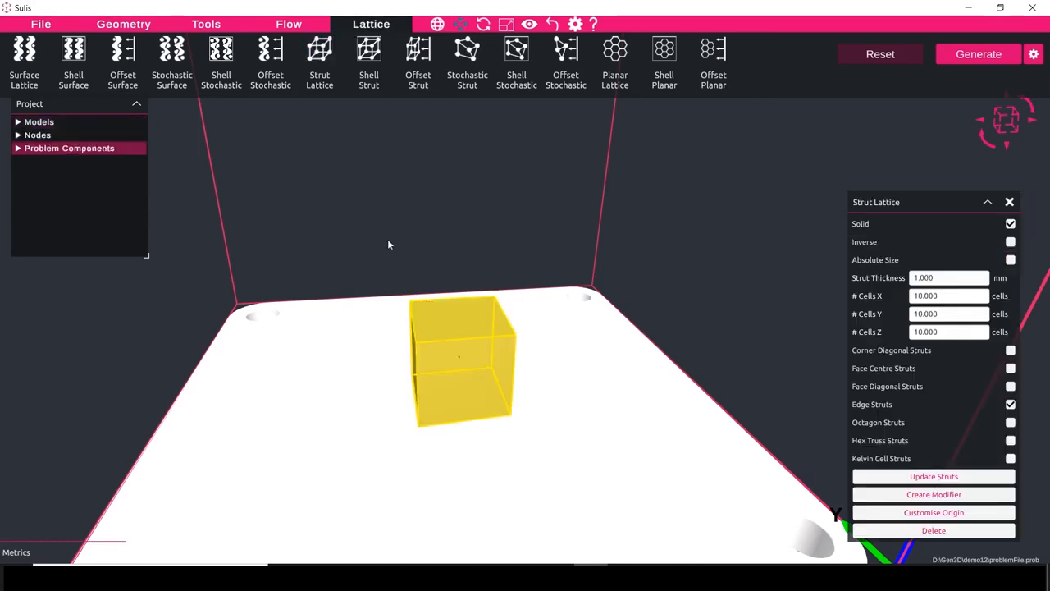
pyautogui.moveTo(865, 205); pyautogui.dragTo(670, 145)
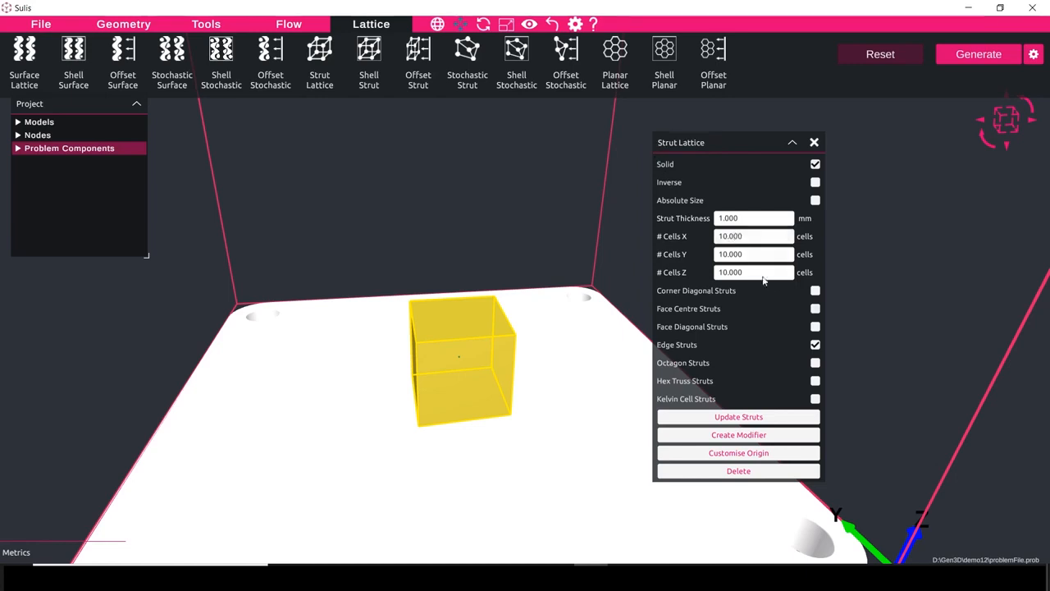
# Set the strut lattice to 4 cells in X, Y and Z with a strut thickness of 2 mm
pyautogui.click(754, 239)
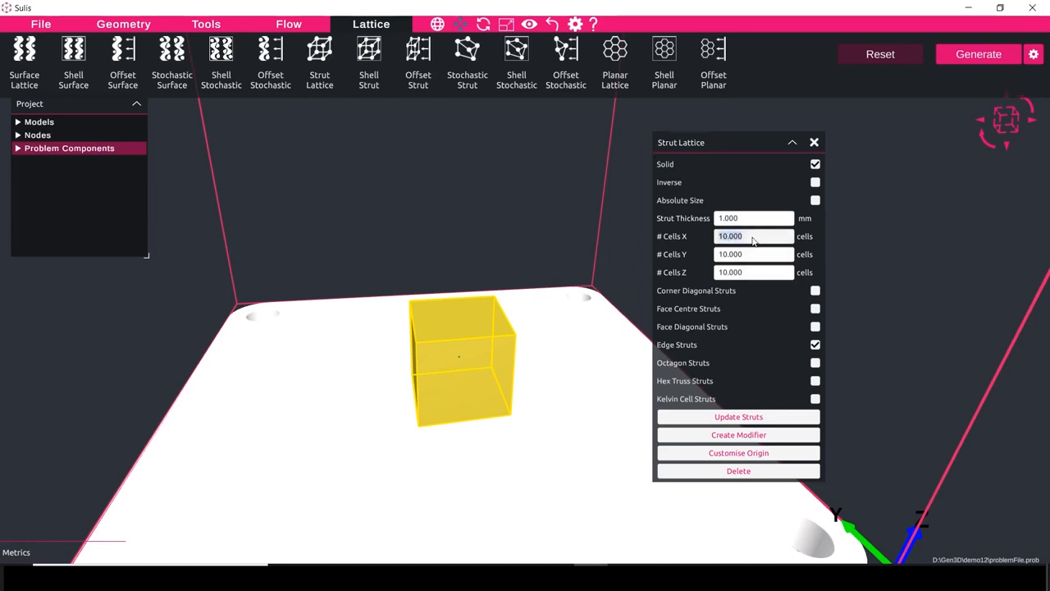
pyautogui.write('4')
pyautogui.press('Tab')
pyautogui.write('4')
pyautogui.press('Tab')
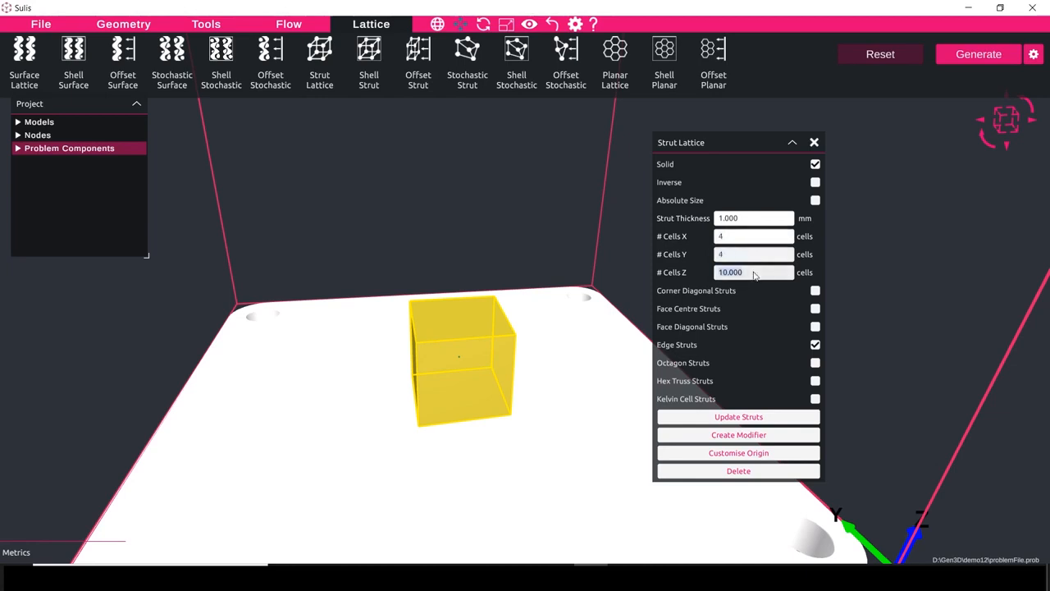
pyautogui.write('4')
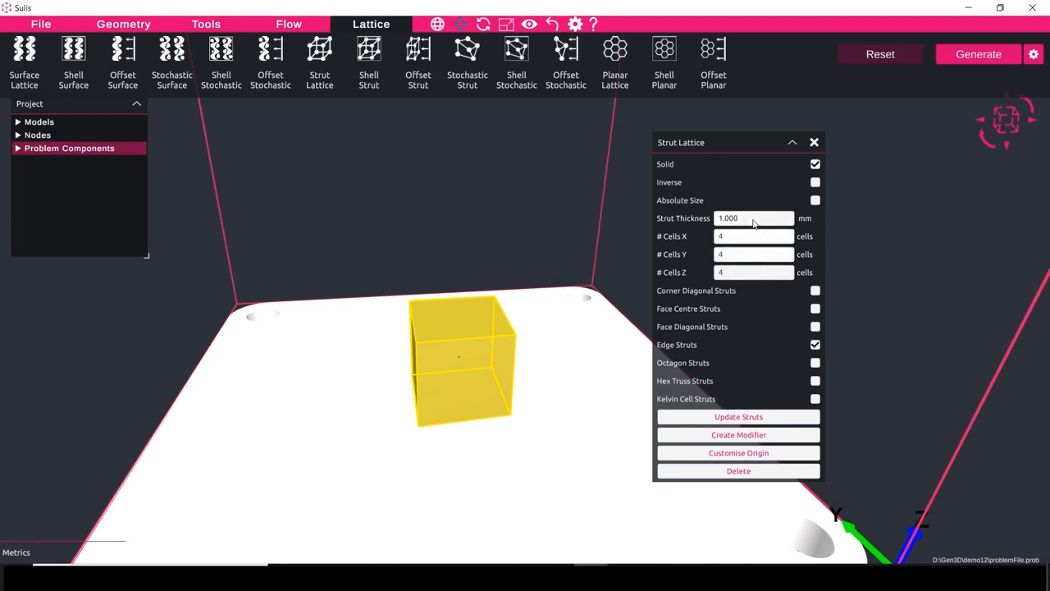
pyautogui.click(753, 220)
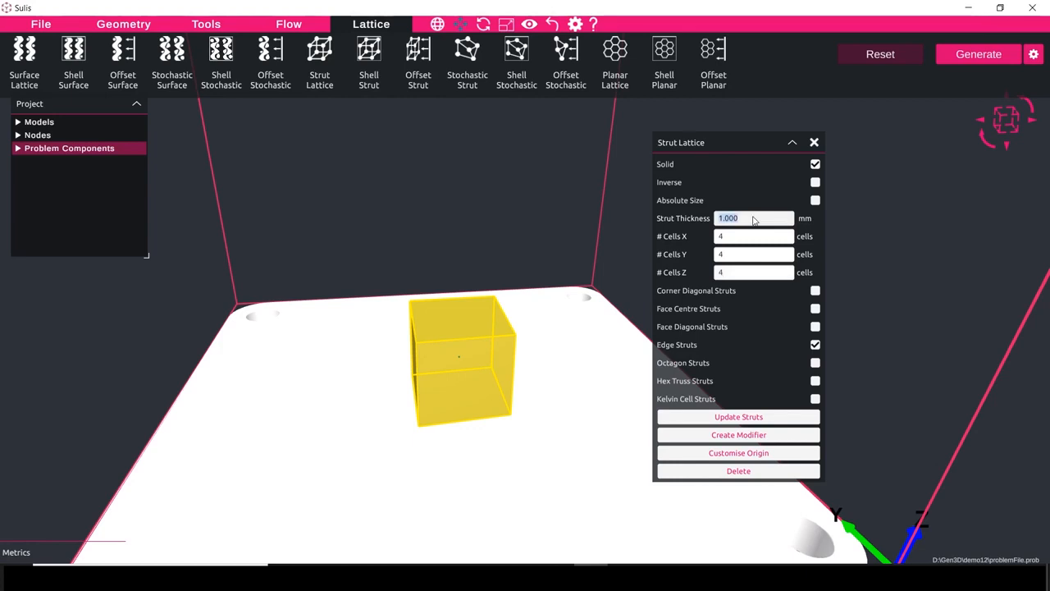
pyautogui.write('2')
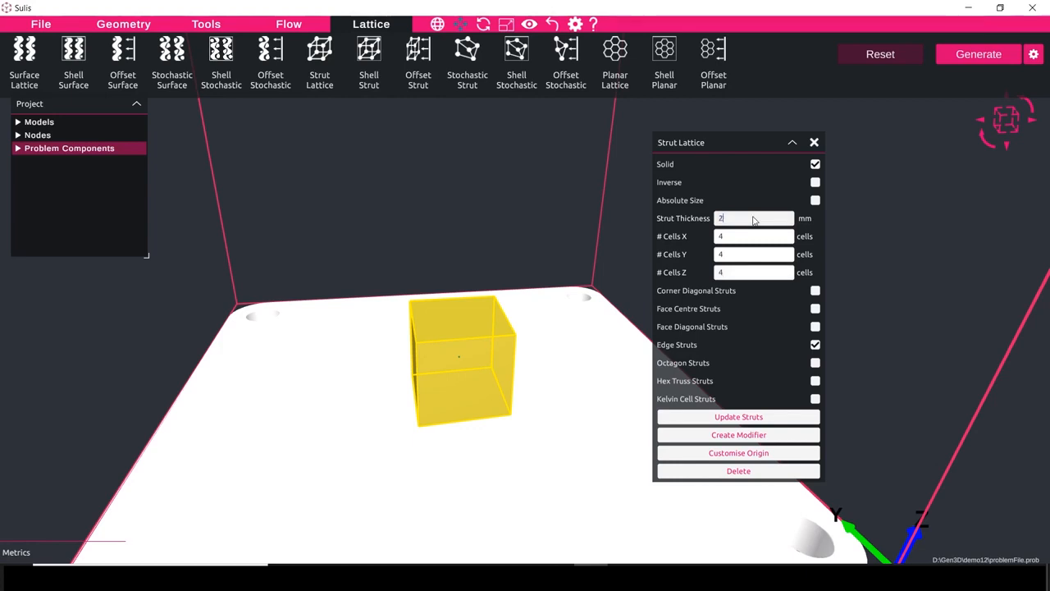
# Replace the lattice's edge struts with corner diagonal struts and generate the lattice
pyautogui.click(815, 345)
pyautogui.click(815, 292)
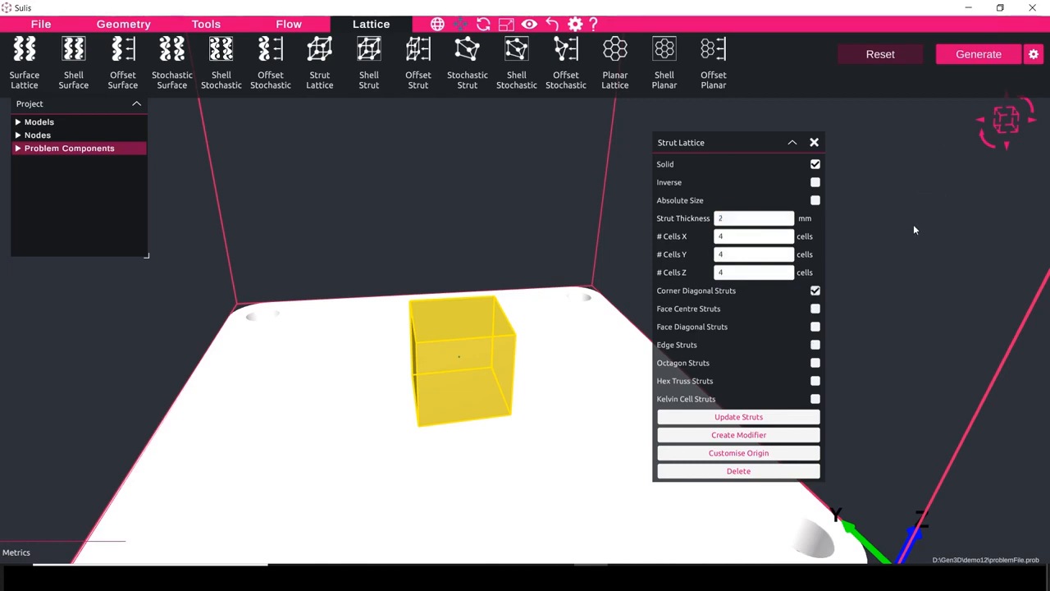
pyautogui.click(995, 55)
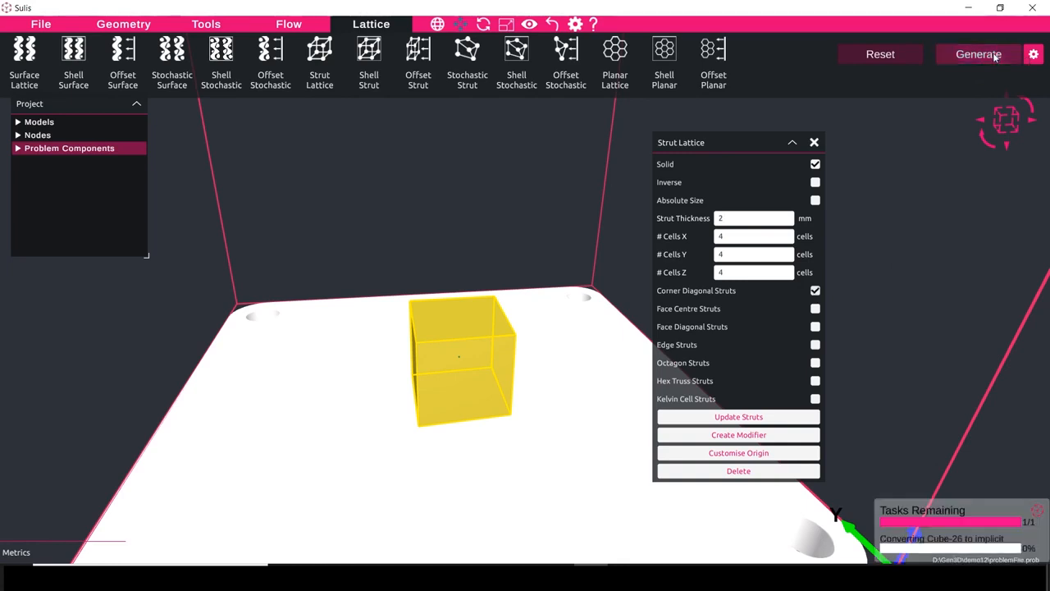
pyautogui.click(466, 502)
pyautogui.moveTo(466, 502); pyautogui.dragTo(593, 497, button='middle')
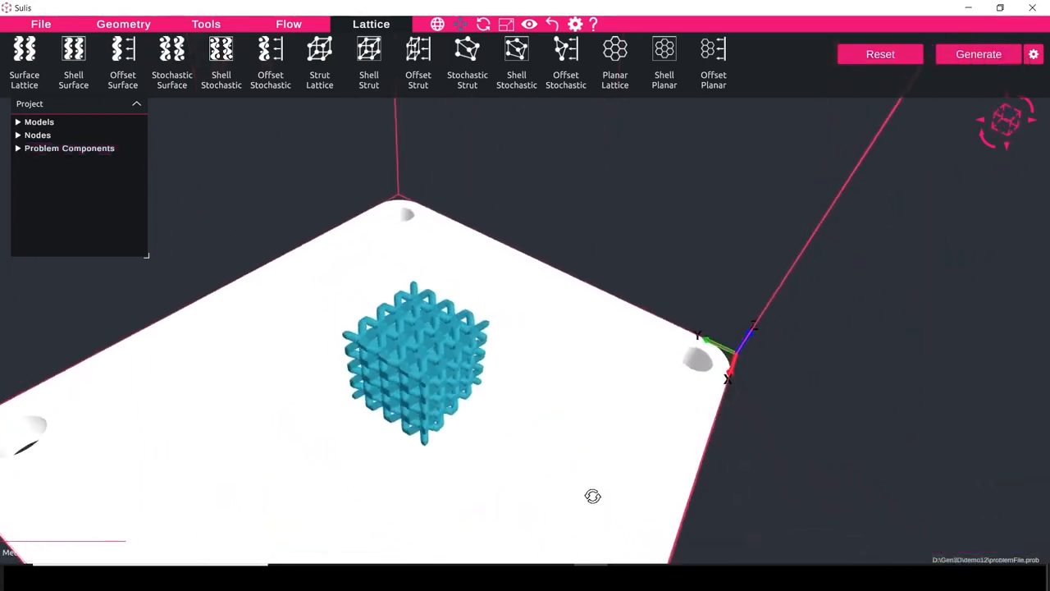
pyautogui.scroll(1, 440, 391)
pyautogui.moveTo(439, 385); pyautogui.dragTo(443, 333, button='middle')
# Set the lattice's strut thickness to 2.2 mm and generate it again
pyautogui.click(69, 148)
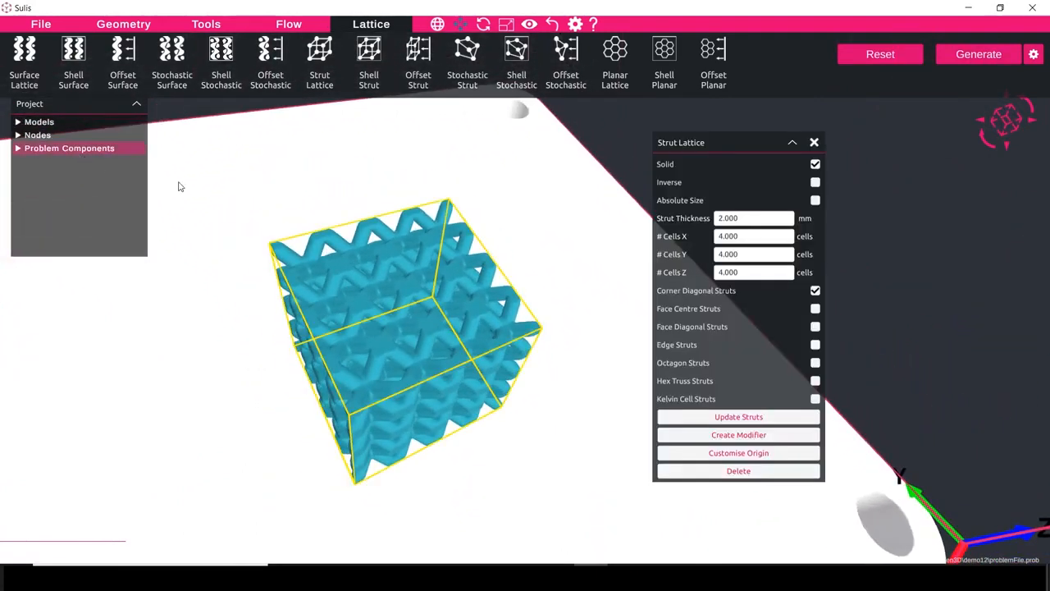
pyautogui.doubleClick(740, 218)
pyautogui.write('2.2')
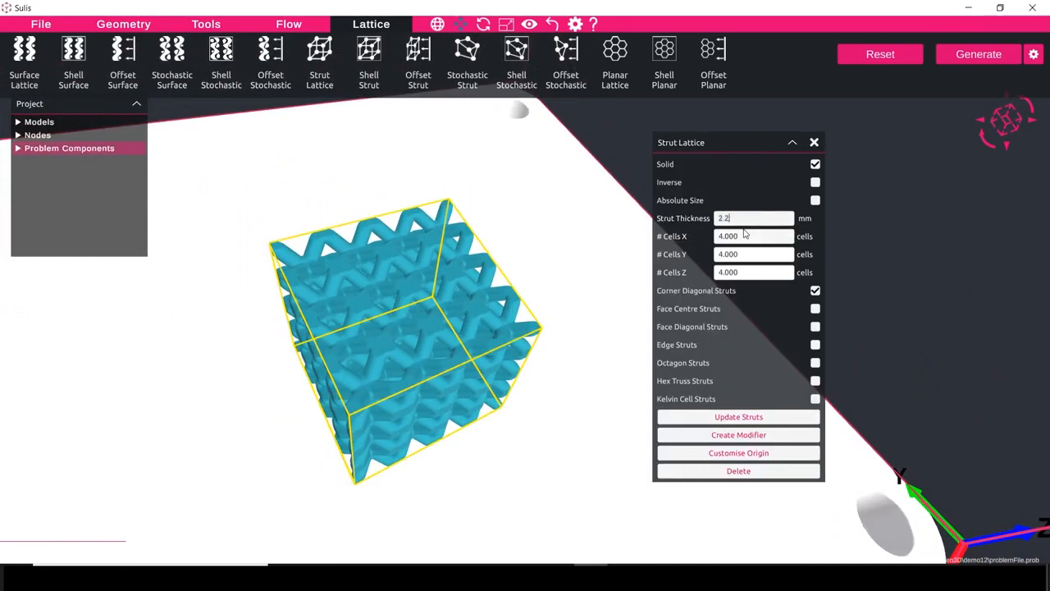
pyautogui.click(995, 53)
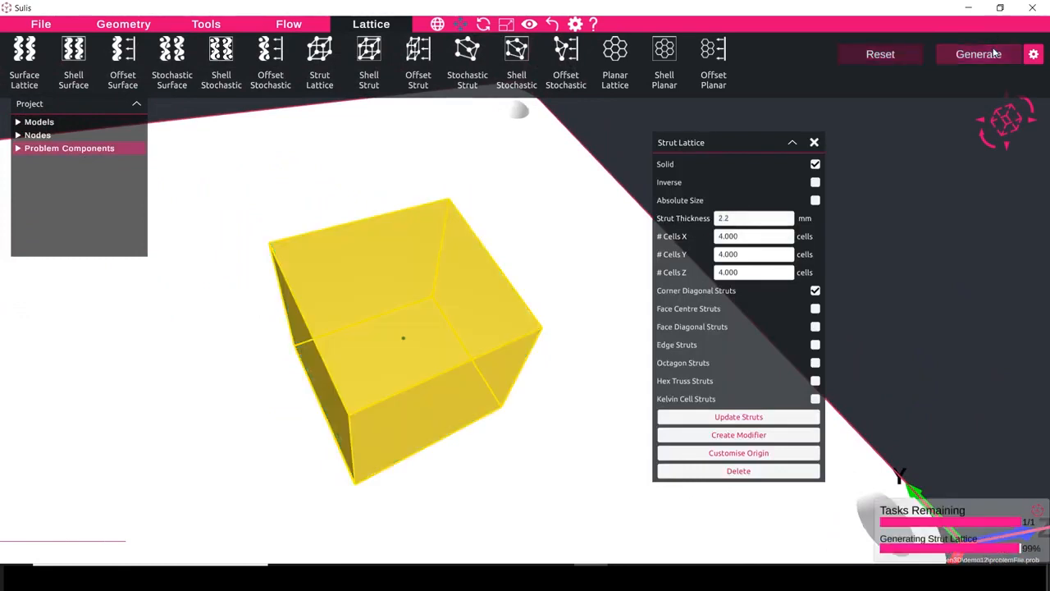
pyautogui.click(402, 283)
pyautogui.moveTo(402, 283); pyautogui.dragTo(430, 302, button='middle')
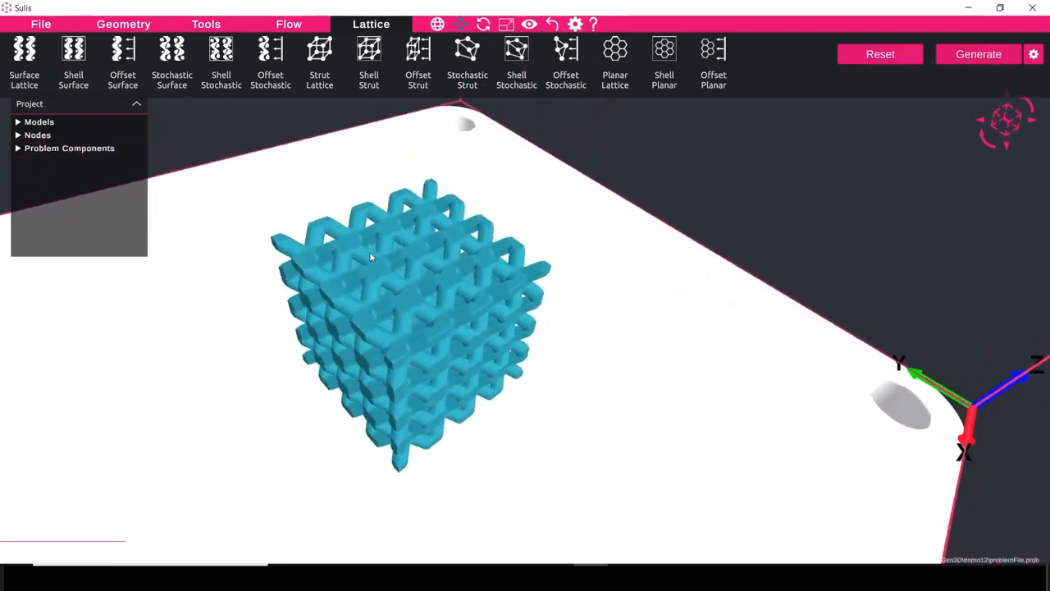
pyautogui.moveTo(403, 266); pyautogui.dragTo(439, 320, button='middle')
# Reset the generated result and duplicate the cube together with its strut lattice in the same place
pyautogui.click(870, 62)
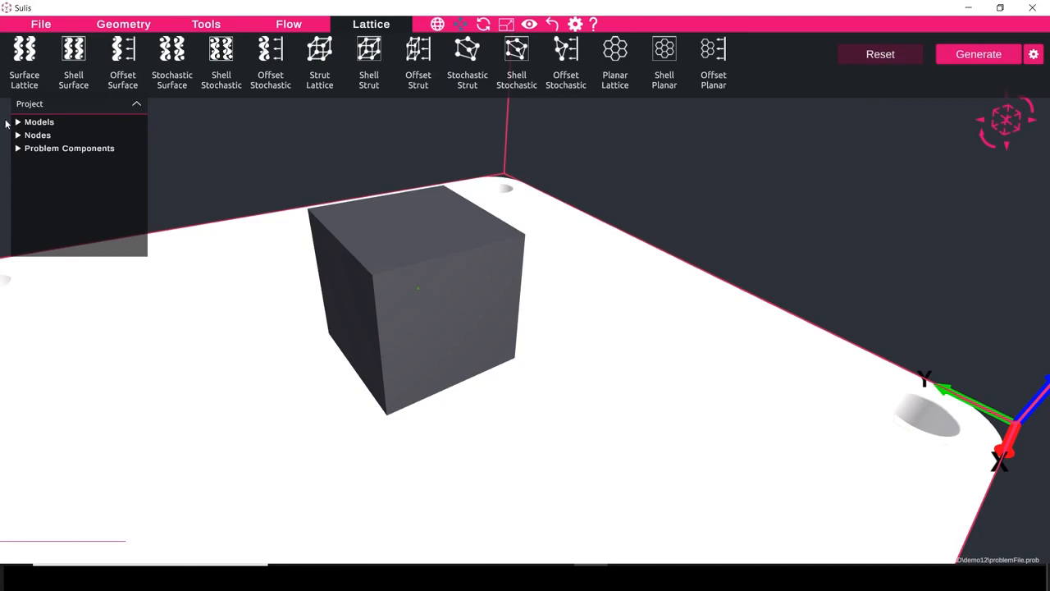
pyautogui.click(18, 123)
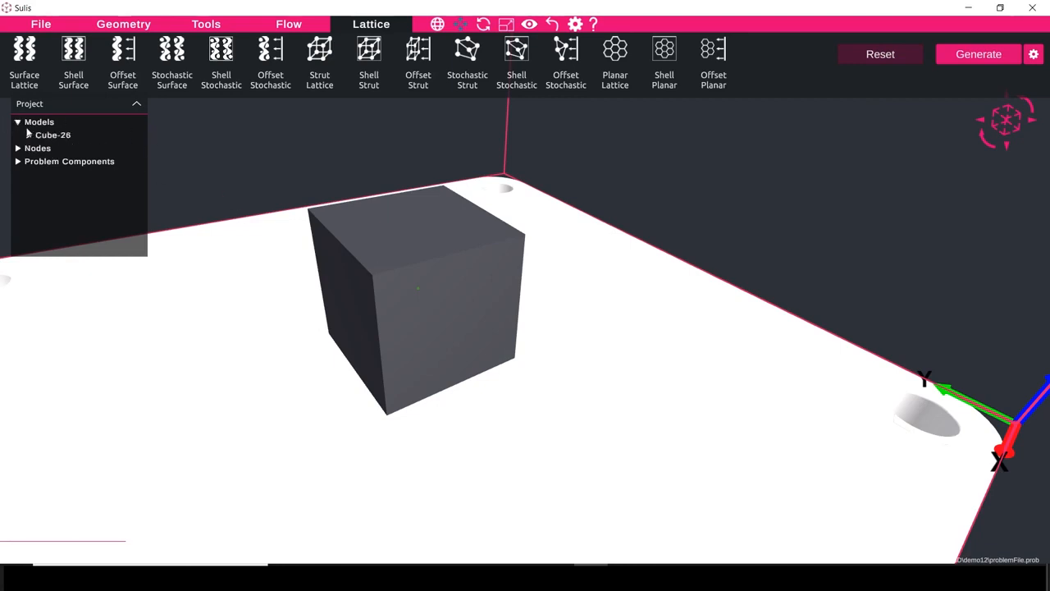
pyautogui.click(47, 135)
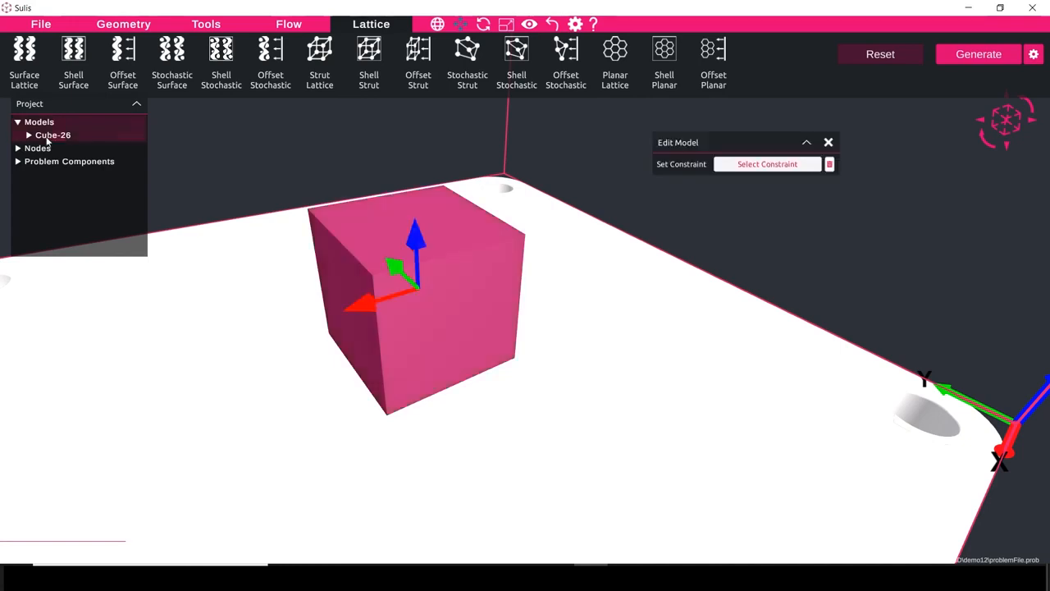
pyautogui.click(28, 136)
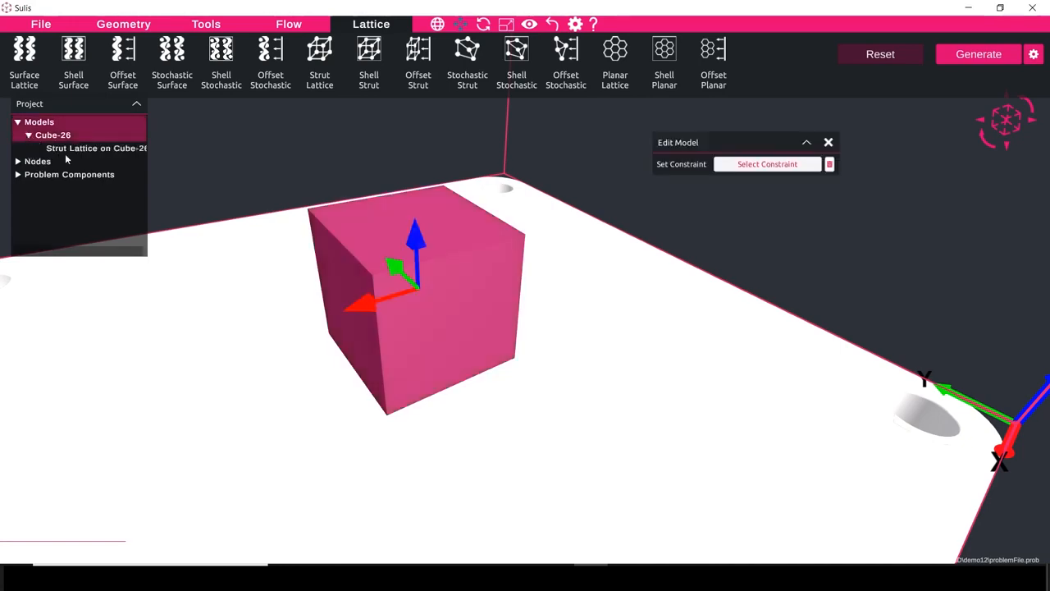
pyautogui.click(205, 213)
pyautogui.click(63, 134)
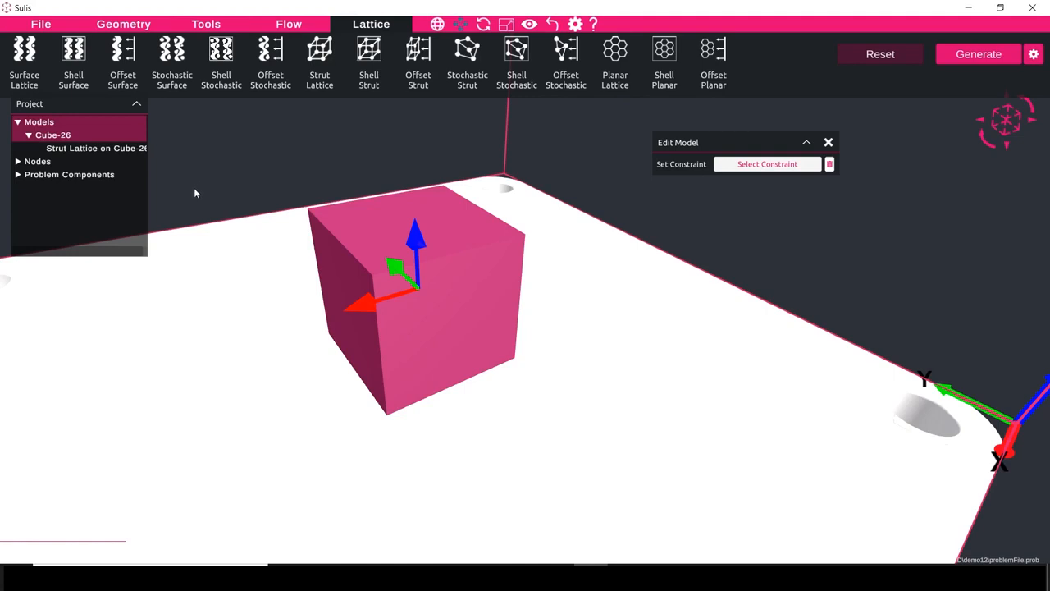
pyautogui.hotkey('ctrl', 'v')
pyautogui.click(214, 203)
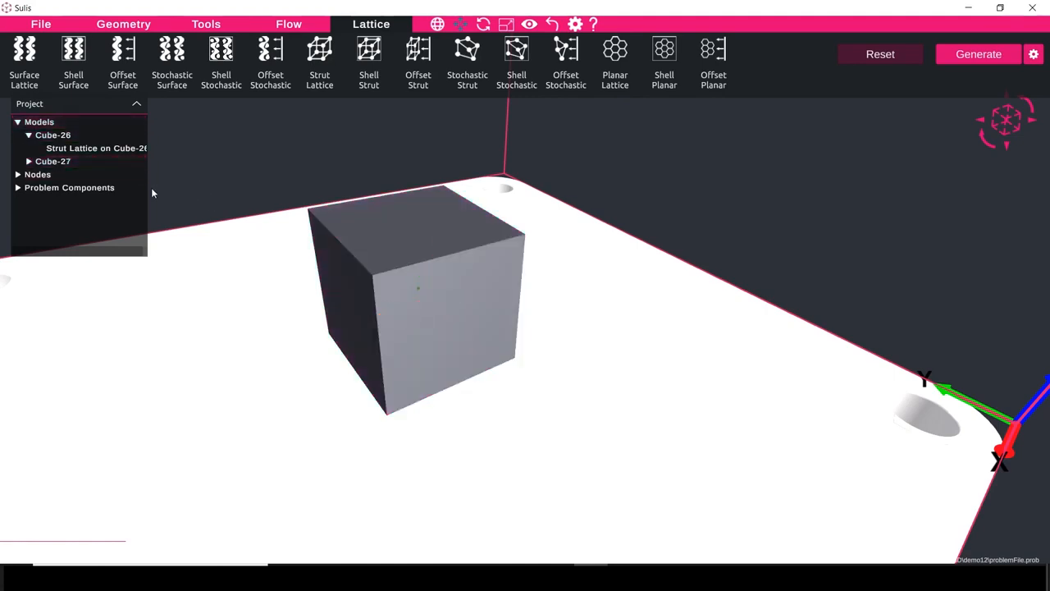
# Set the duplicated cube's strut lattice to a 1.4 mm strut thickness and make it non-solid
pyautogui.click(17, 188)
pyautogui.click(29, 202)
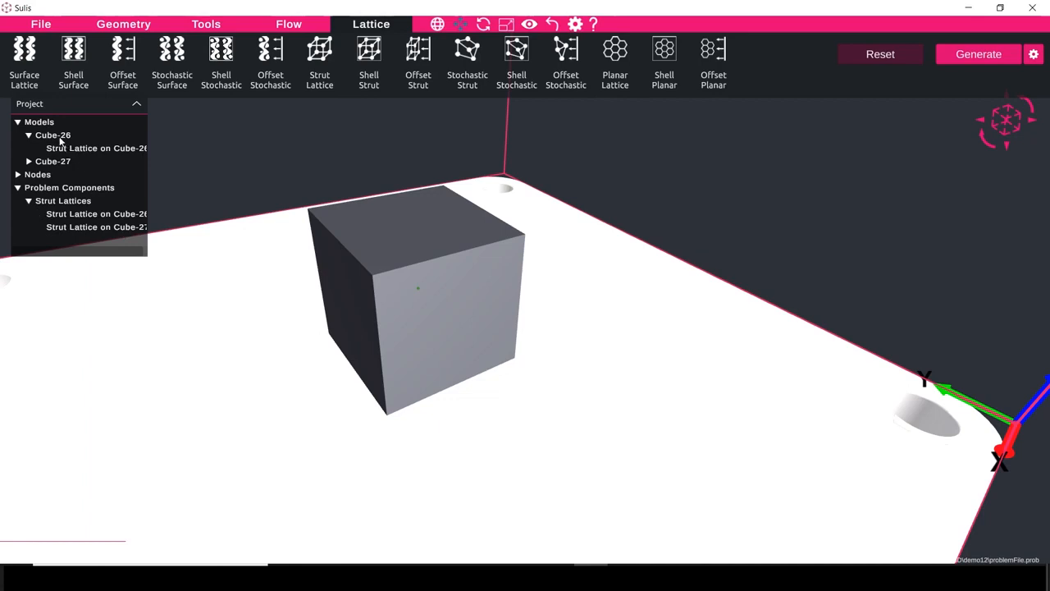
pyautogui.click(97, 227)
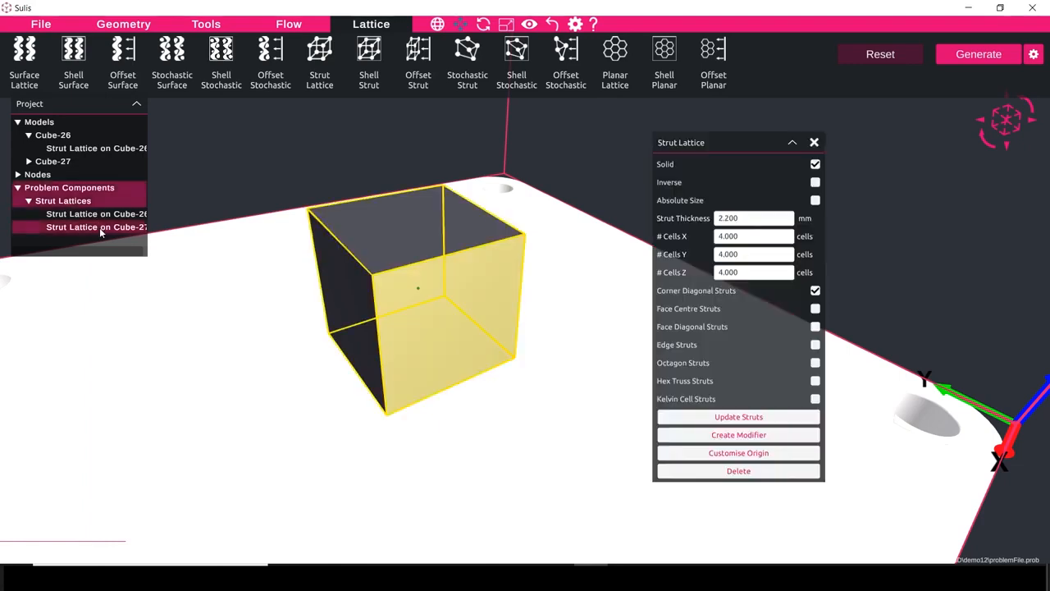
pyautogui.click(759, 221)
pyautogui.write('1.4')
pyautogui.click(815, 165)
# Generate the combined lattice at a resolution of 0.3 mm and inspect the hollow struts from several sides
pyautogui.click(1033, 55)
pyautogui.click(104, 328)
pyautogui.write('0.3')
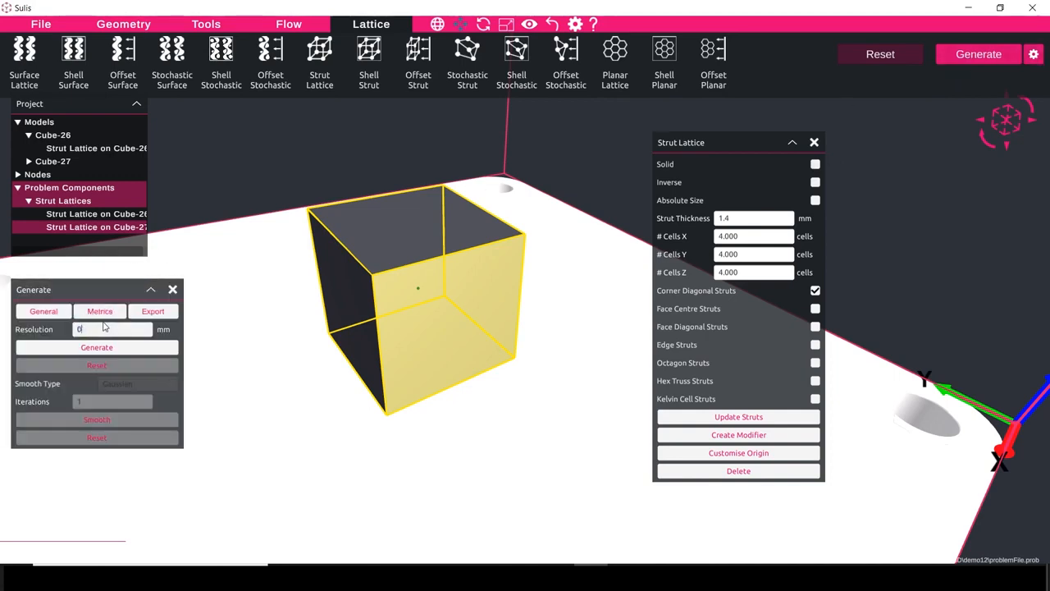
pyautogui.click(96, 347)
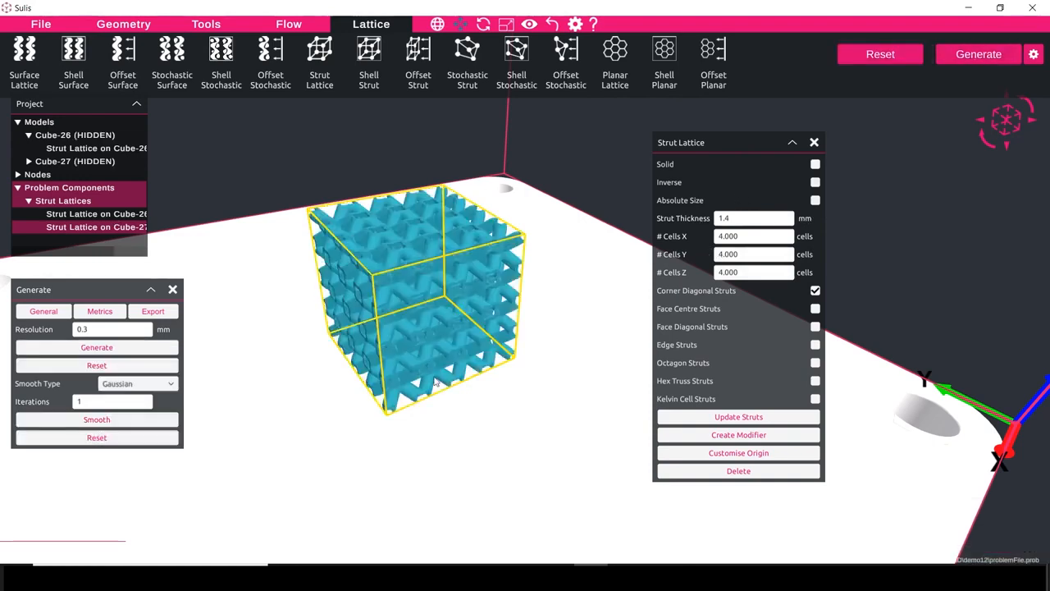
pyautogui.click(492, 413)
pyautogui.moveTo(493, 413); pyautogui.dragTo(572, 248, button='middle')
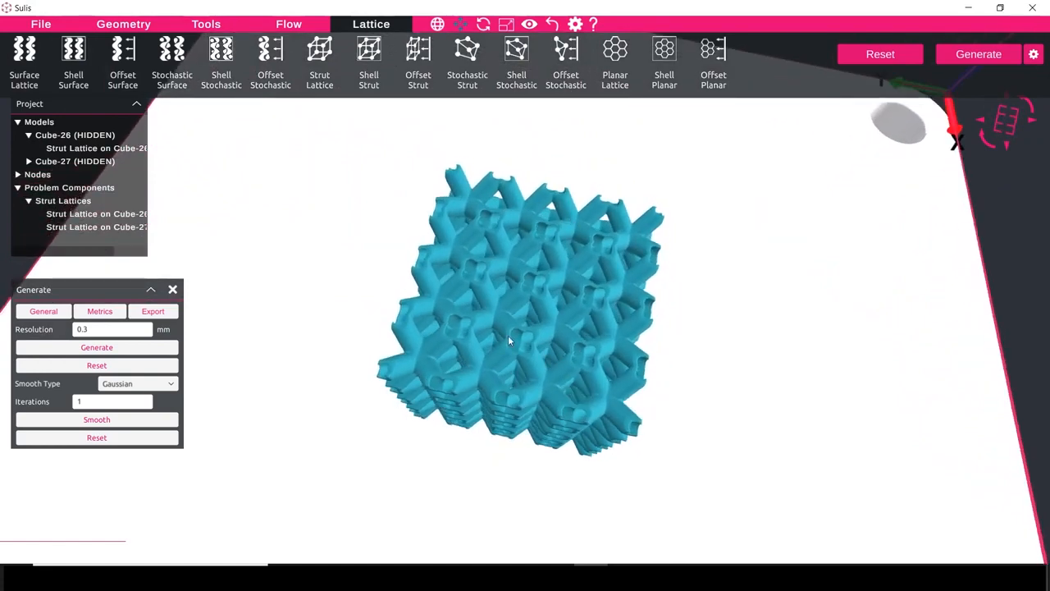
pyautogui.moveTo(508, 341); pyautogui.dragTo(634, 310, button='middle')
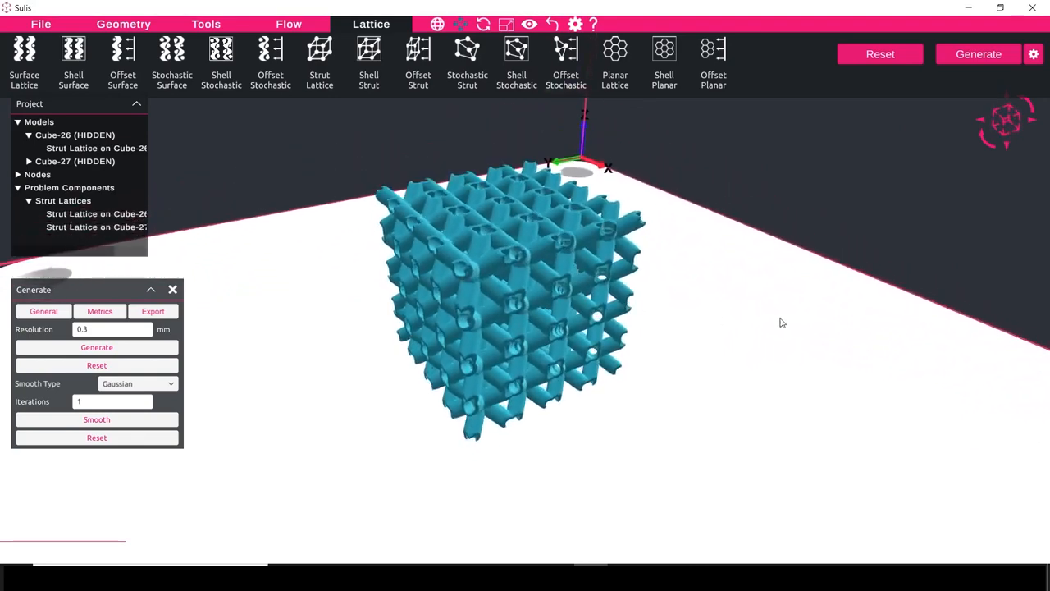